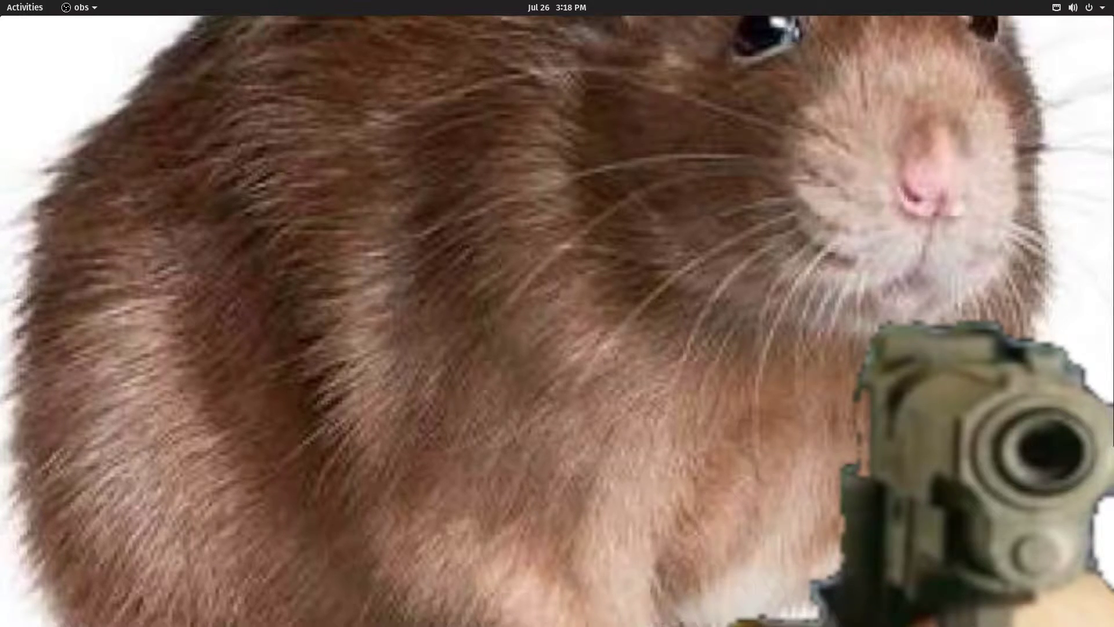
Open the Activities overview to reach the Firefox window.
key("super")
key("super")
Get the Game Jolt Client for Linux 64bit and confirm gamejoltclient.tar.gz (86.4 MB) downloaded.
key("alt+Tab")
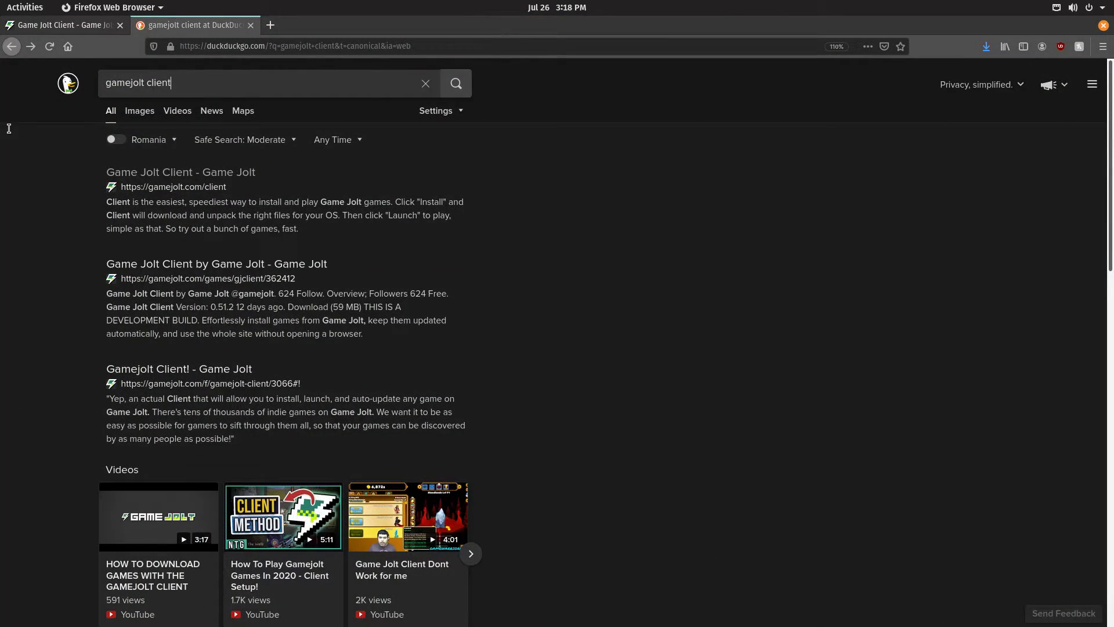
left_click(178, 188)
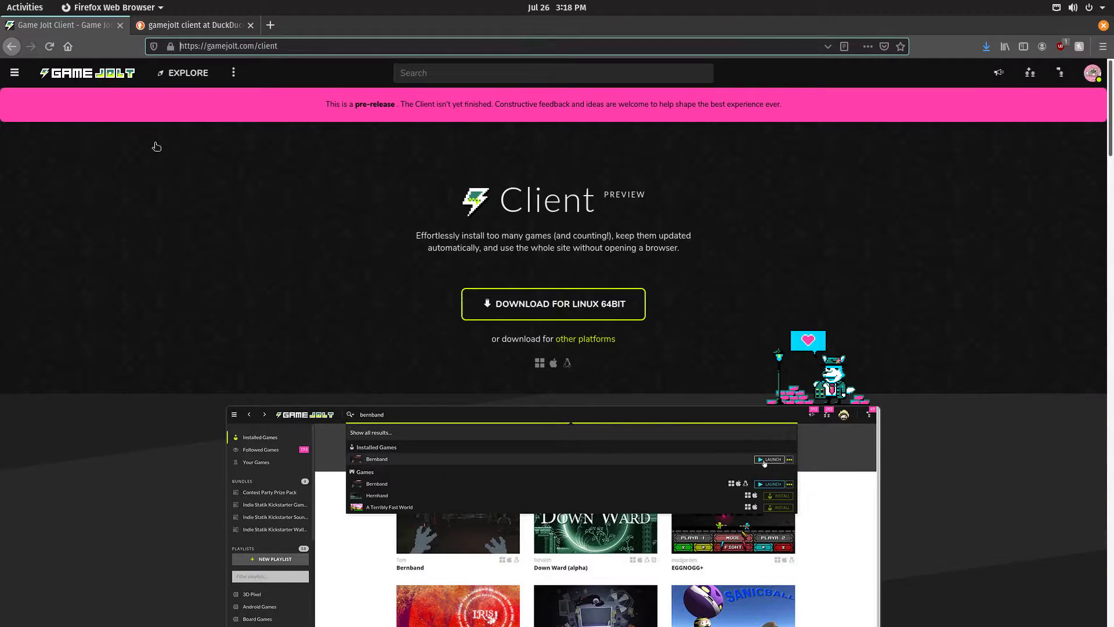
scroll(684, 279, "down", 1)
scroll(662, 306, "up", 1)
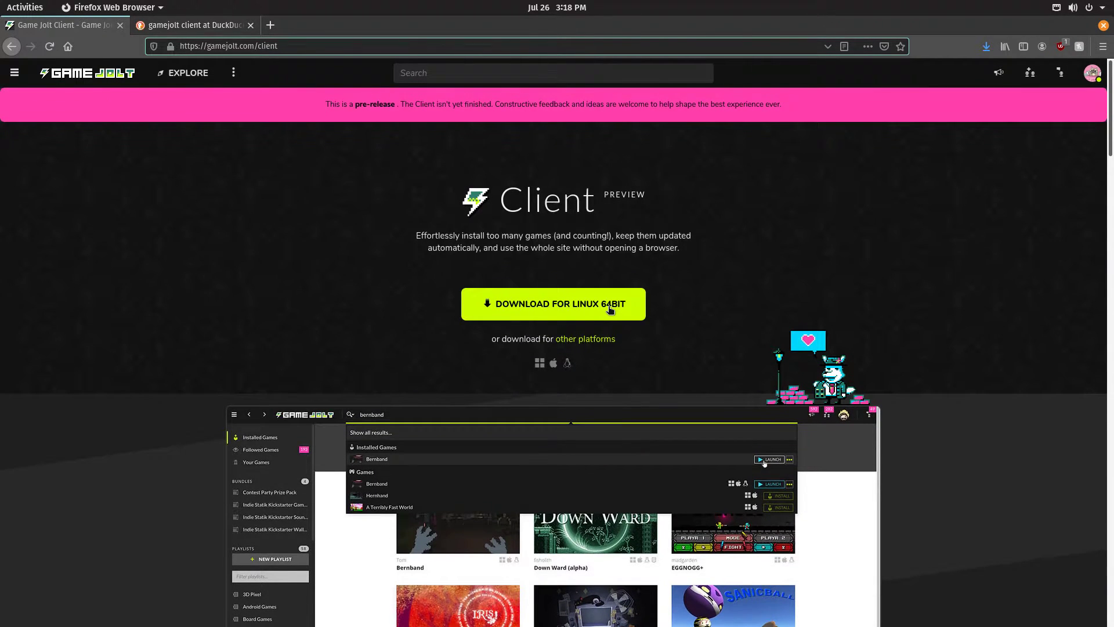
left_click(1005, 46)
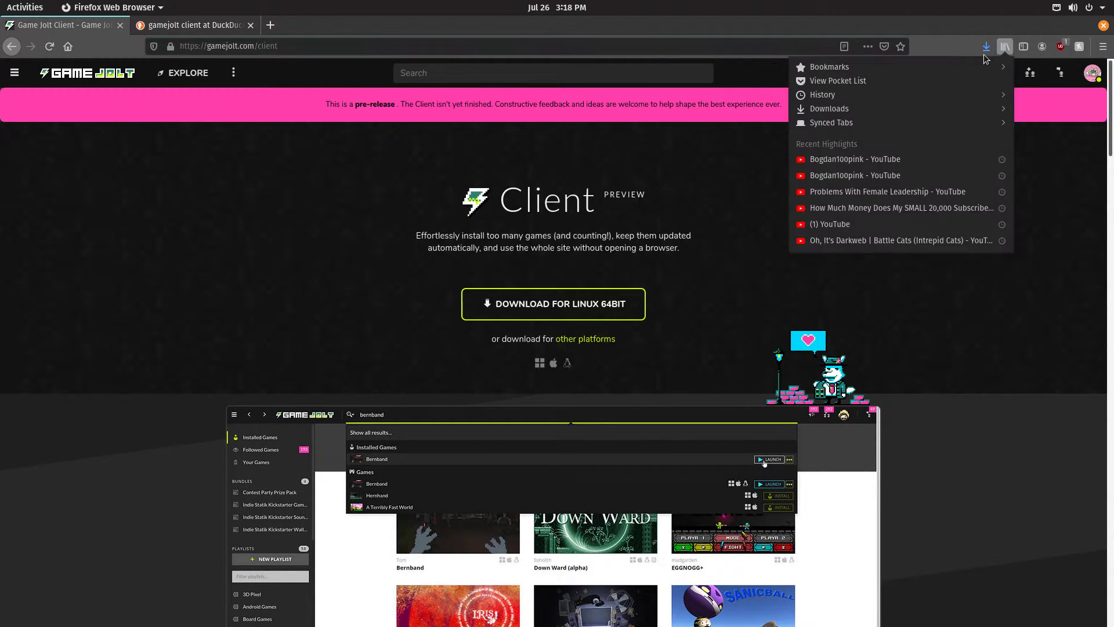
left_click(987, 52)
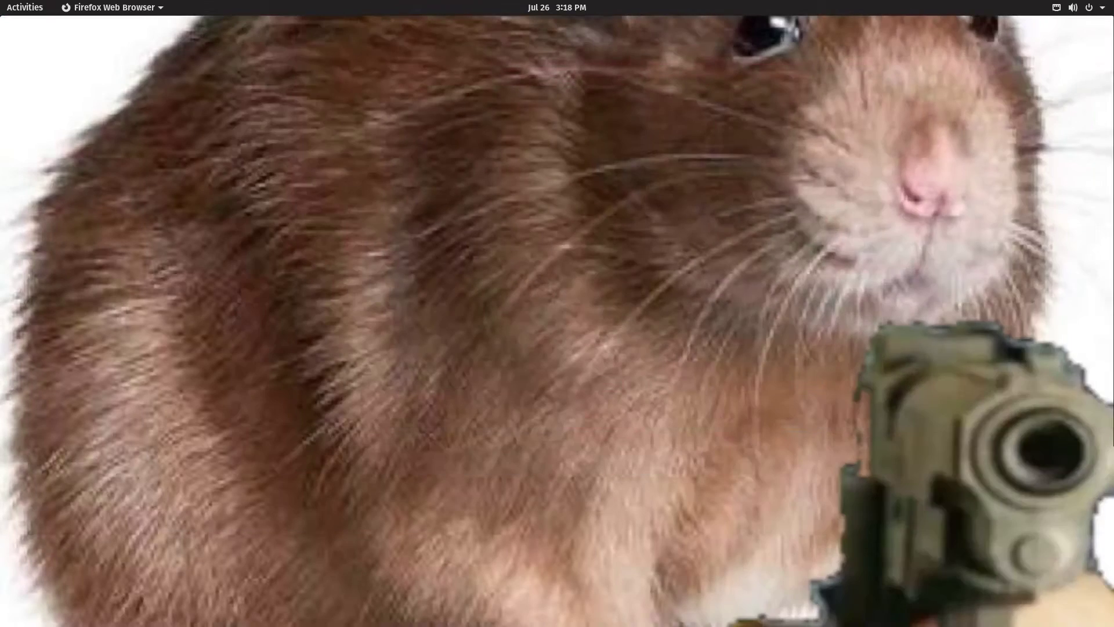
key("super")
In the maximized Files window, copy gamejoltclient.tar.gz from Downloads.
left_click(25, 410)
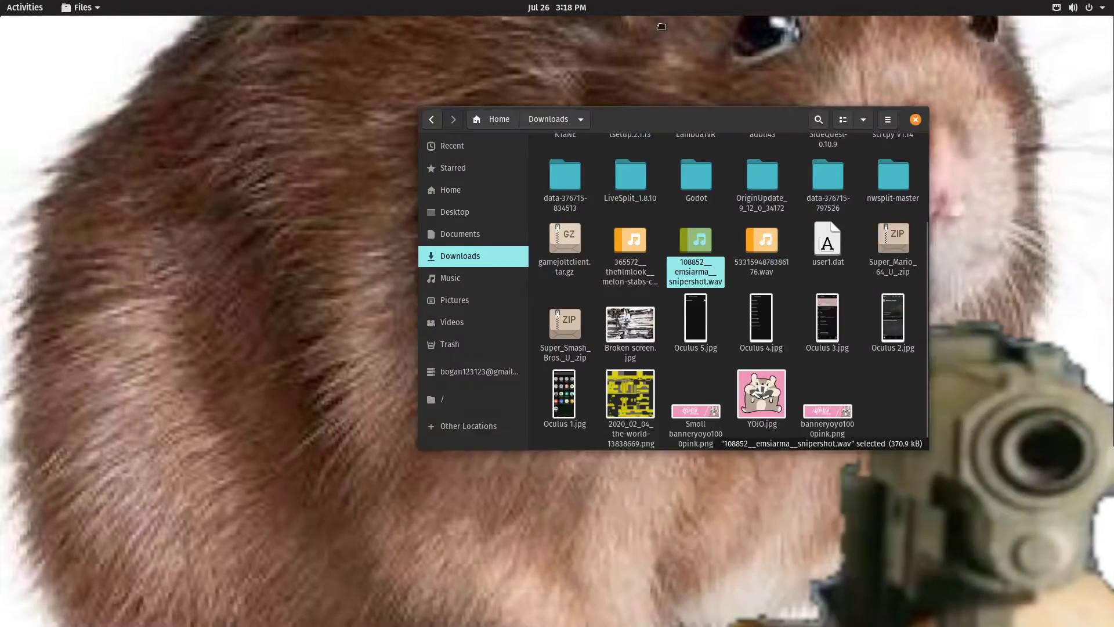
key("super+Up")
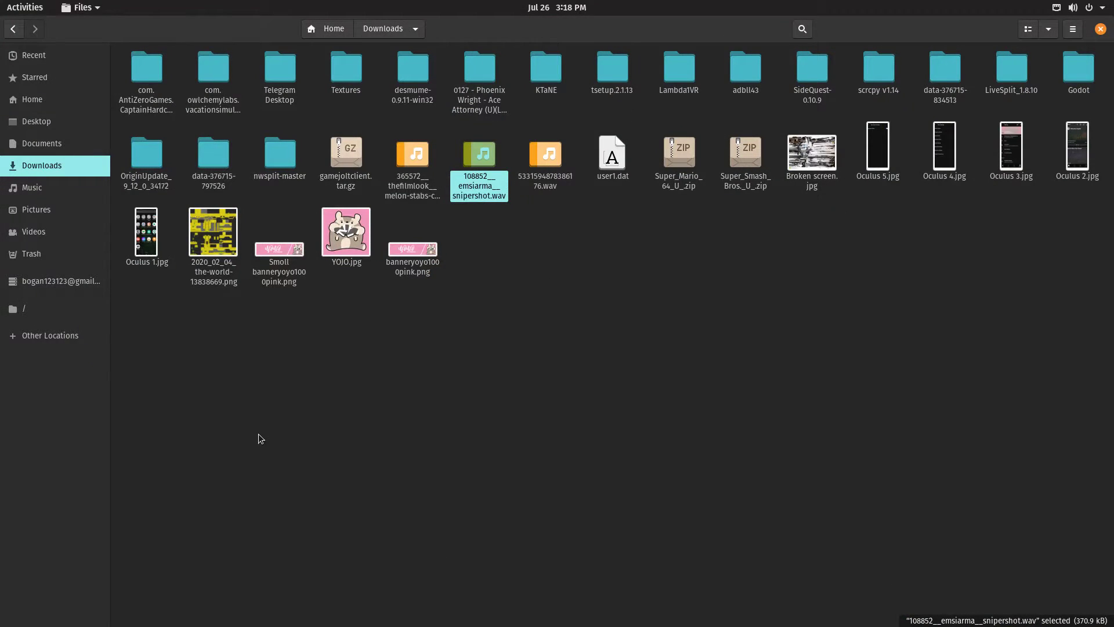
right_click(351, 157)
key("Escape")
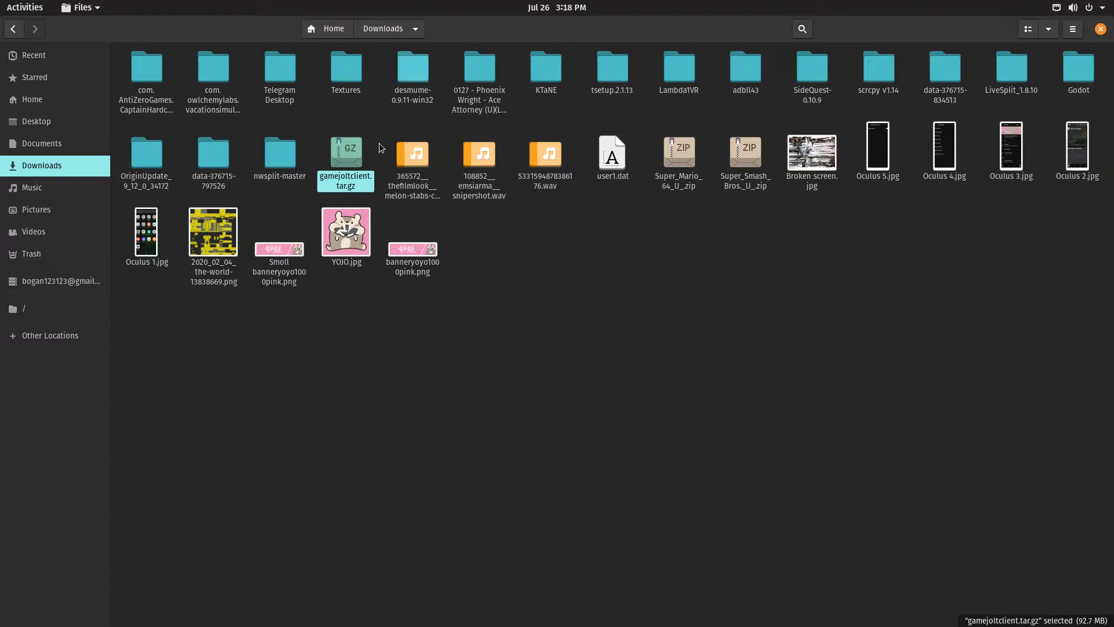
Paste the archive into the Desktop folder and close Files.
left_click(36, 130)
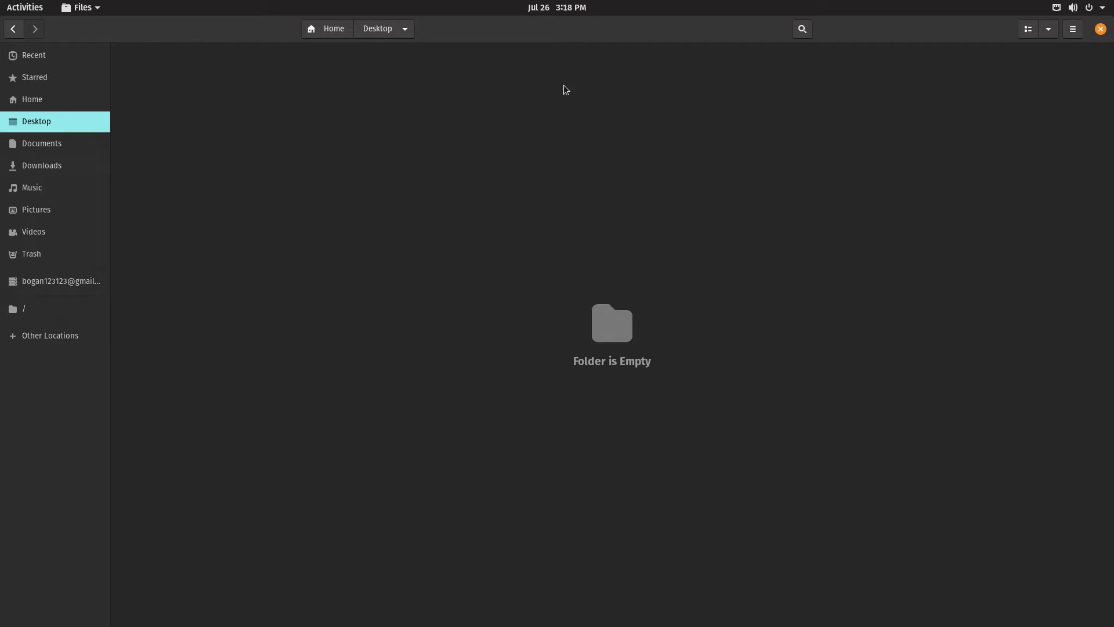
key("ctrl+v")
left_click_drag(600, 22, 819, 249)
key("ctrl+w")
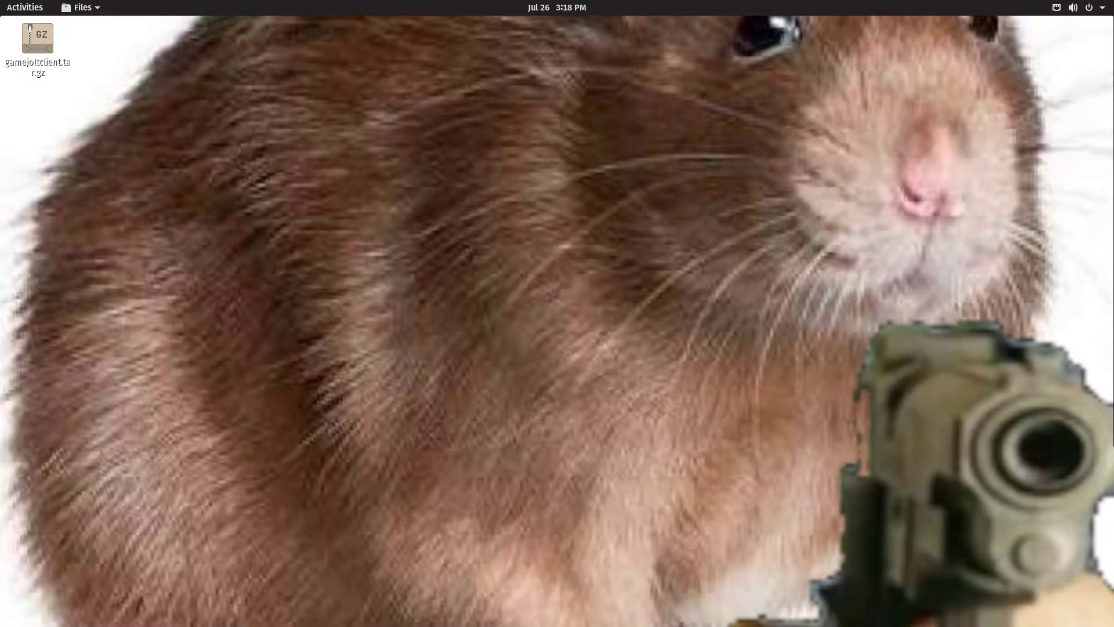
Launch GNOME Terminal from the Activities overview.
key("super")
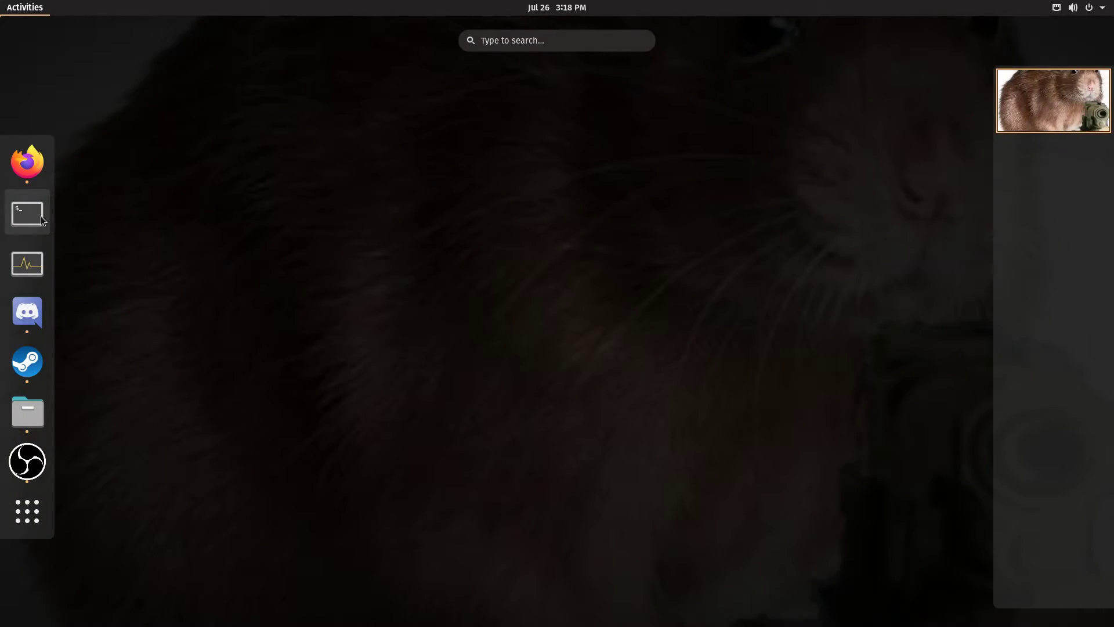
left_click(41, 217)
key("super")
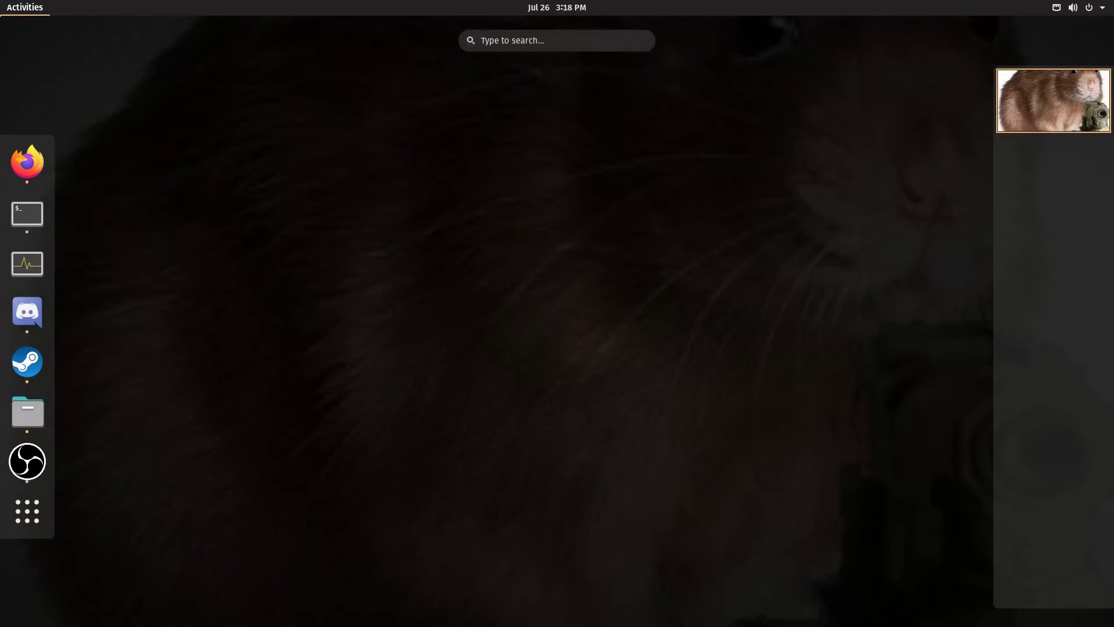
key("super")
key("super")
key("super")
key("super")
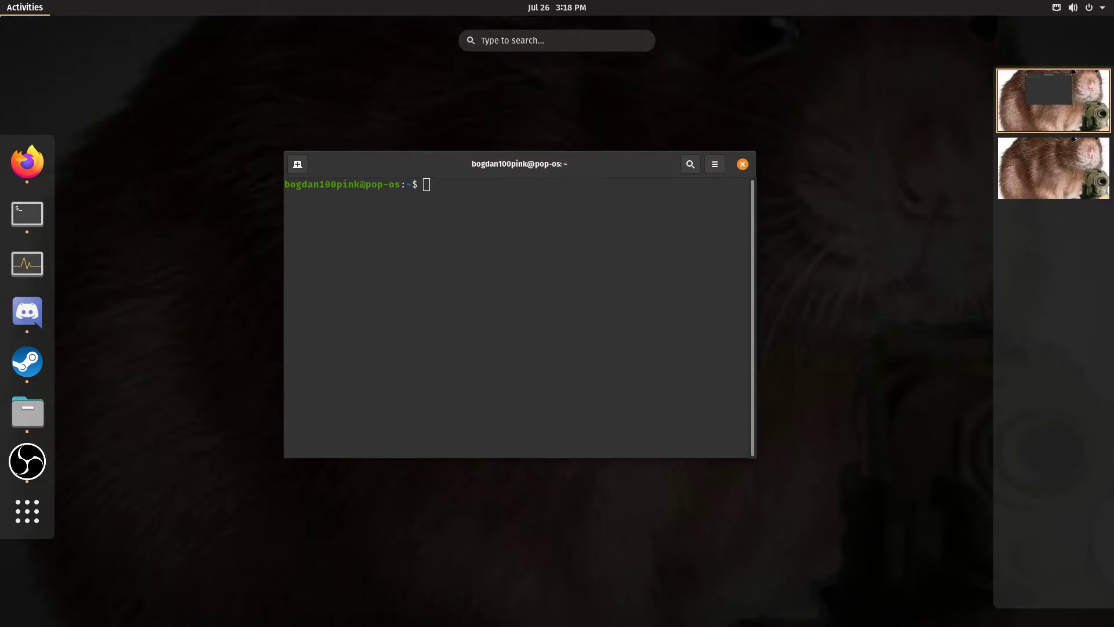
Change the terminal's working directory to ~/Desktop with cd Desktop.
left_click(27, 158)
left_click(431, 169)
type("cd ")
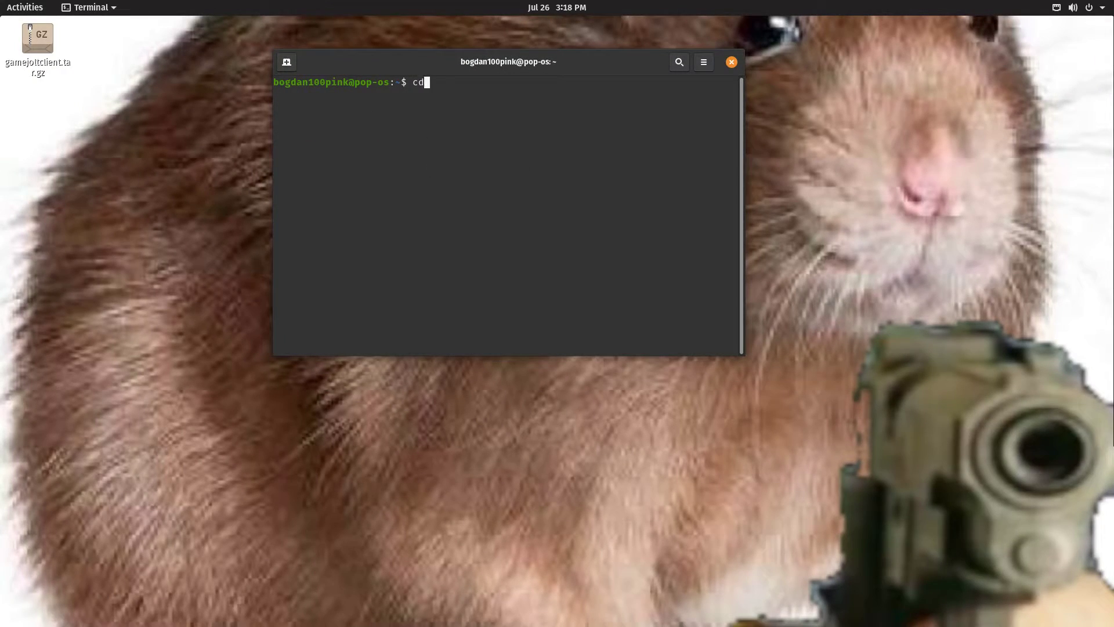
type("D")
type("esktop")
key("Return")
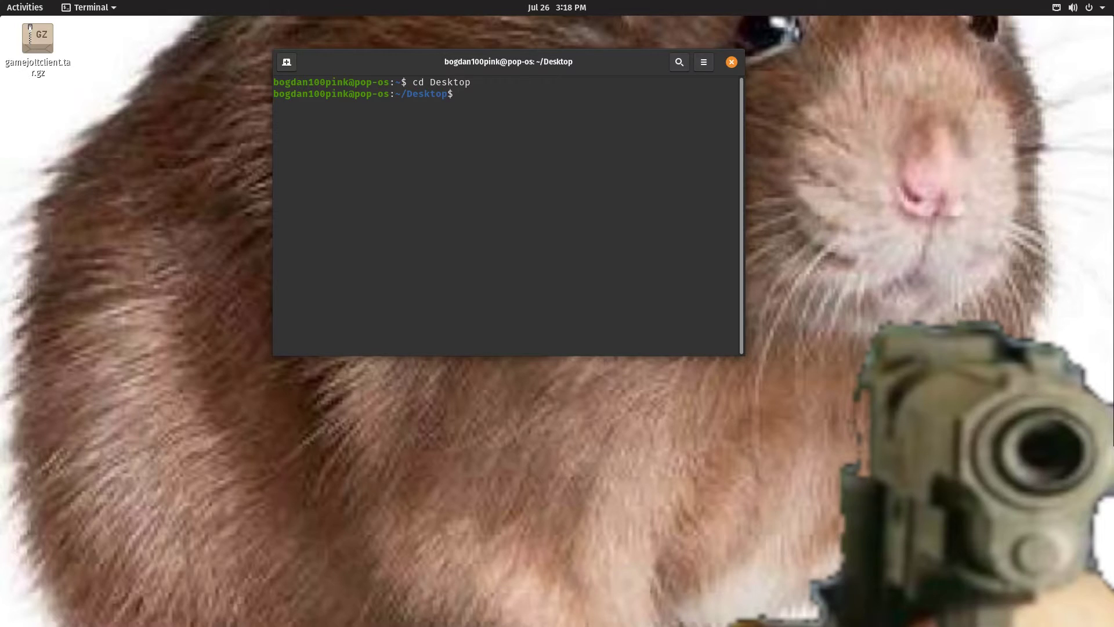
Extract gamejoltclient.tar.gz with tar xvfz and run ./game-jolt-client.
left_click(701, 125)
type("tar xv")
type("fz g")
key("Tab")
key("Return")
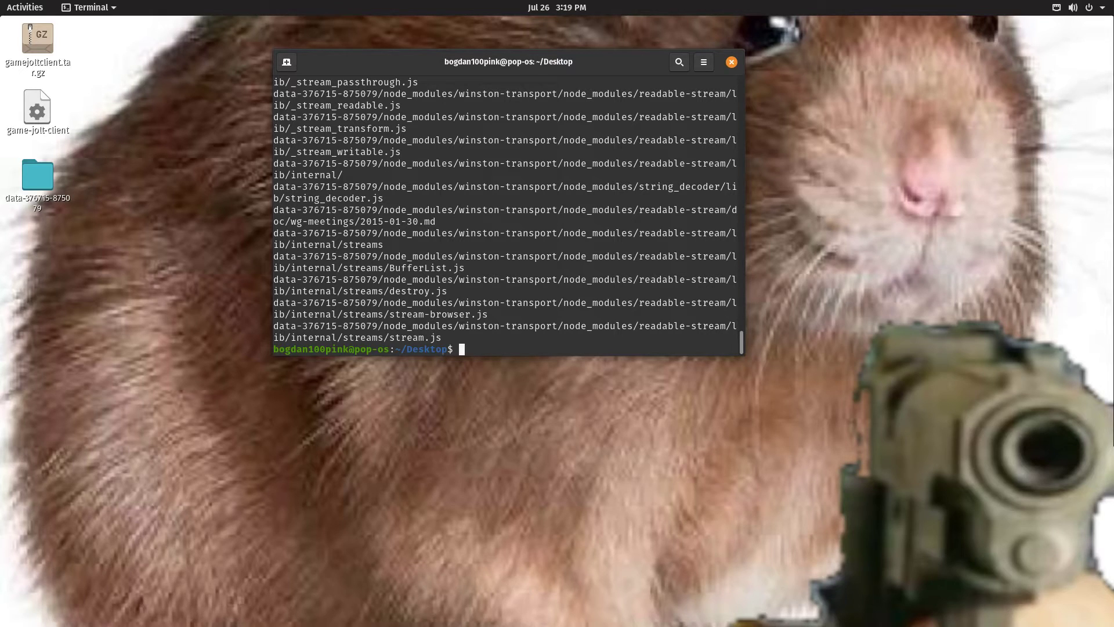
type("./g")
key("Tab")
key("Return")
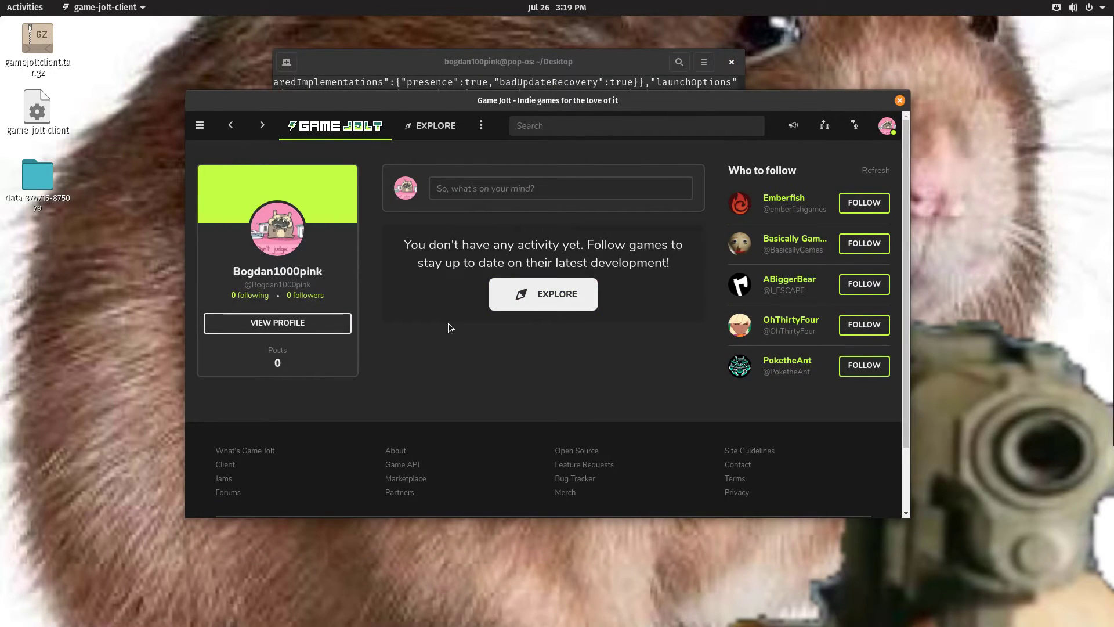
Close the Game Jolt client window and return to the terminal.
left_click(897, 100)
key("super")
type("game")
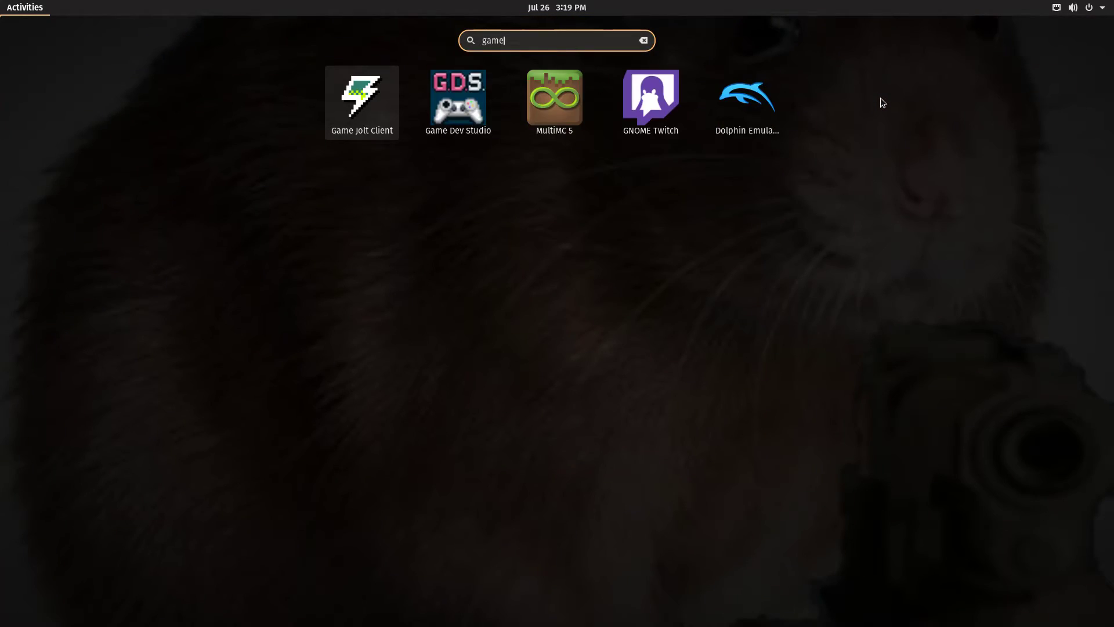
key("BackSpace")
key("BackSpace")
key("BackSpace")
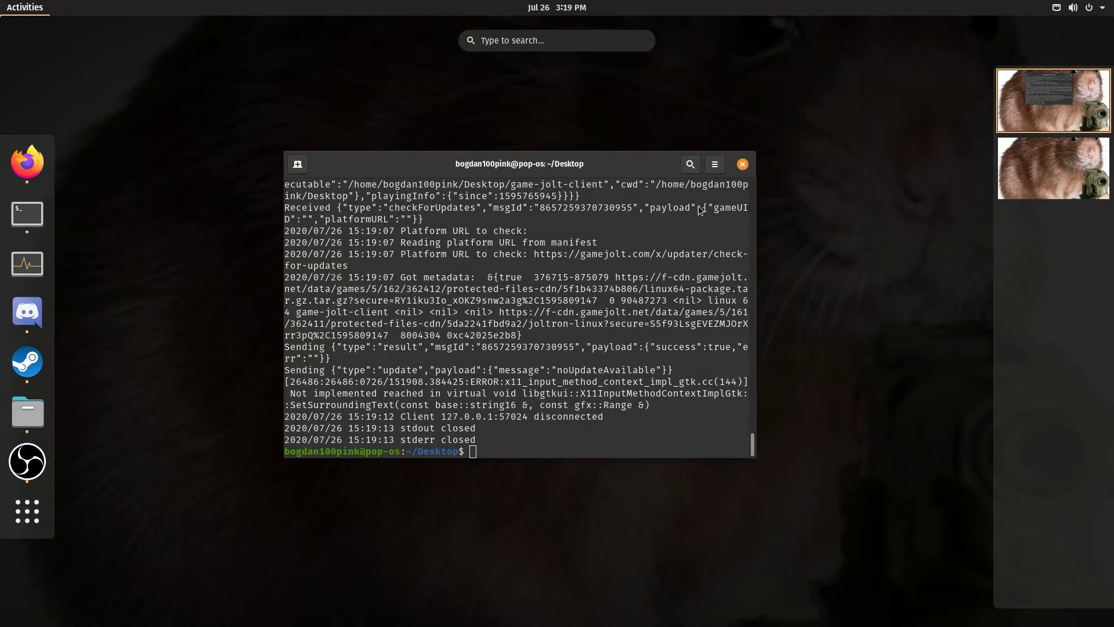
left_click(700, 211)
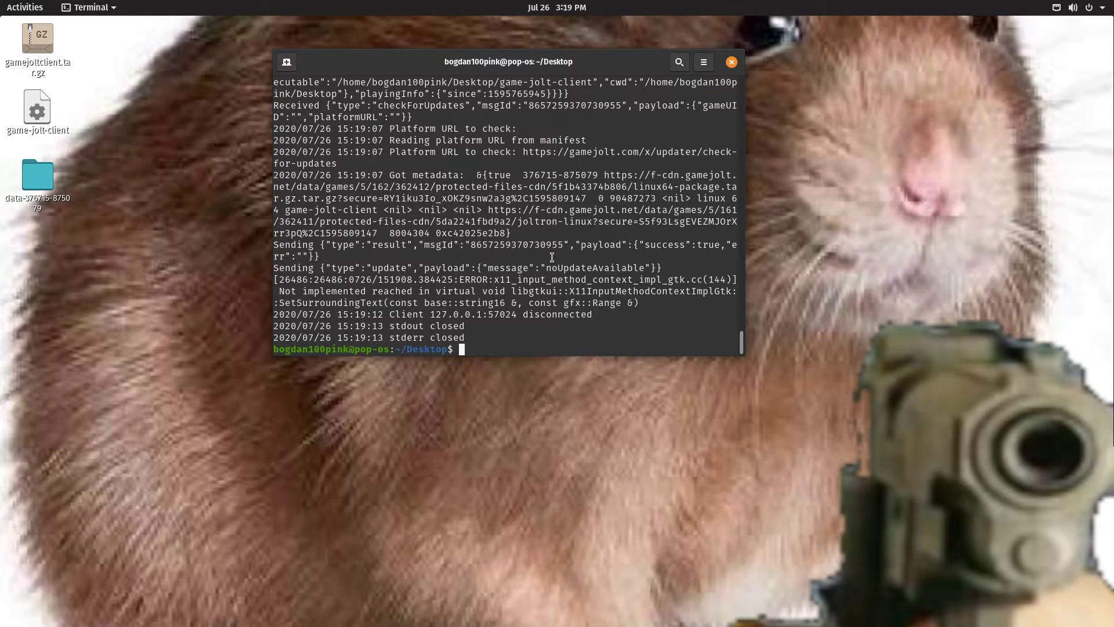
type("./")
type("G")
Relaunch ./game-jolt-client, then close the terminal and confirm Close Terminal.
key("BackSpace")
type("ga")
key("Tab")
key("Return")
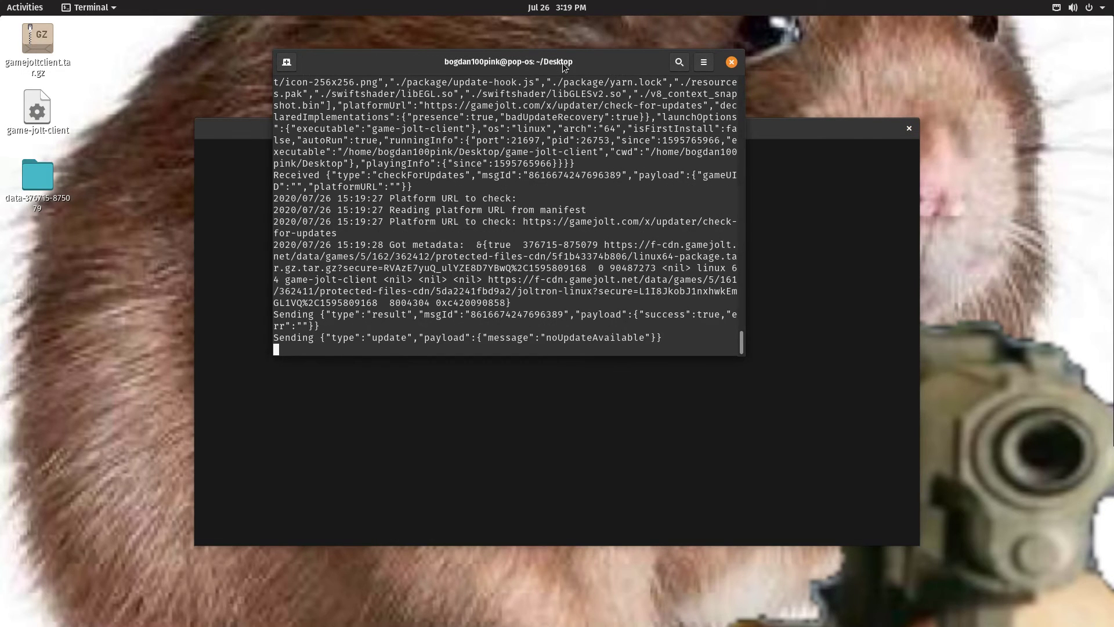
left_click(732, 62)
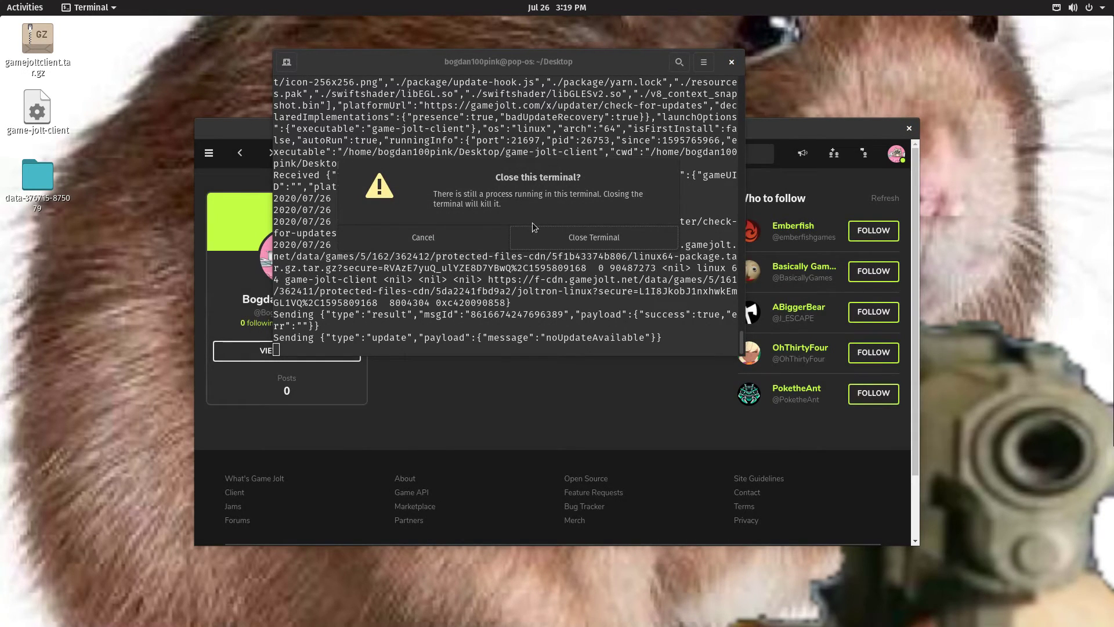
left_click(560, 241)
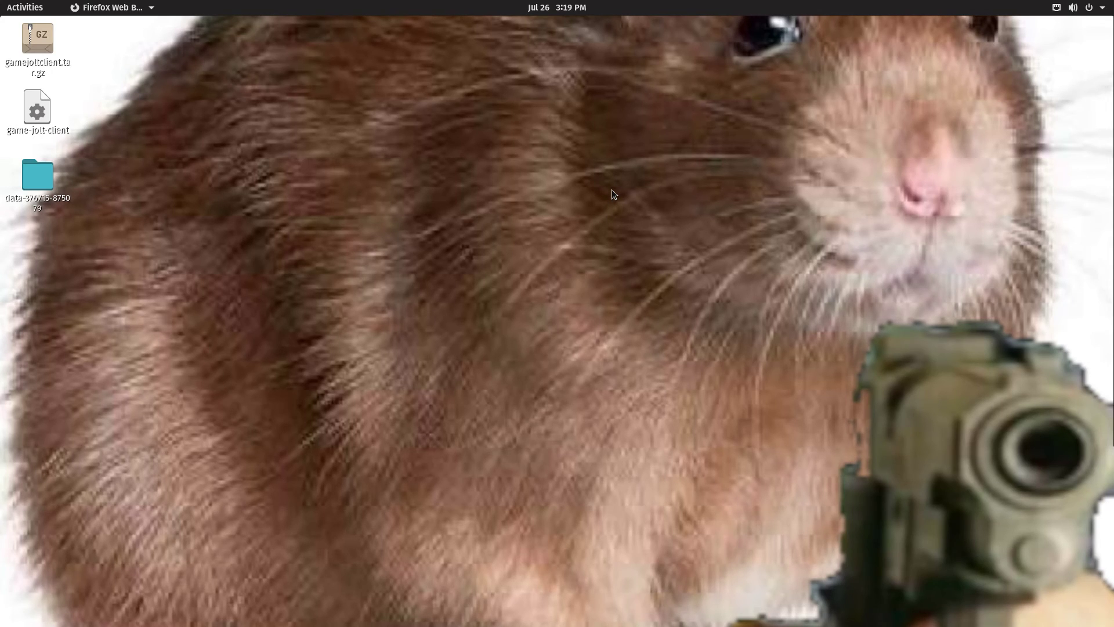
key("super")
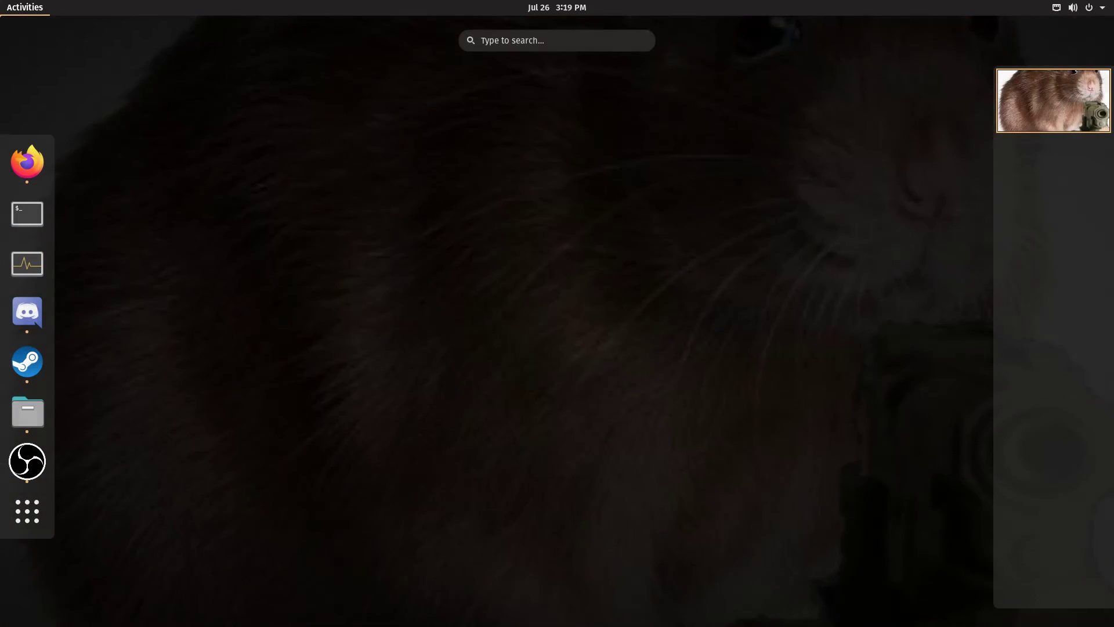
key("super")
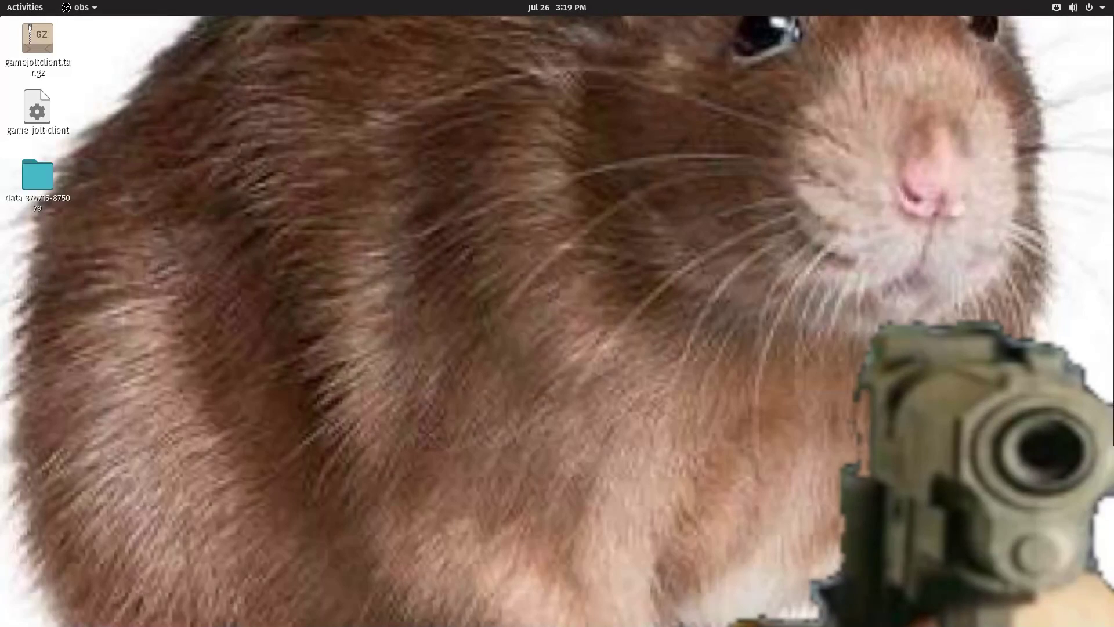